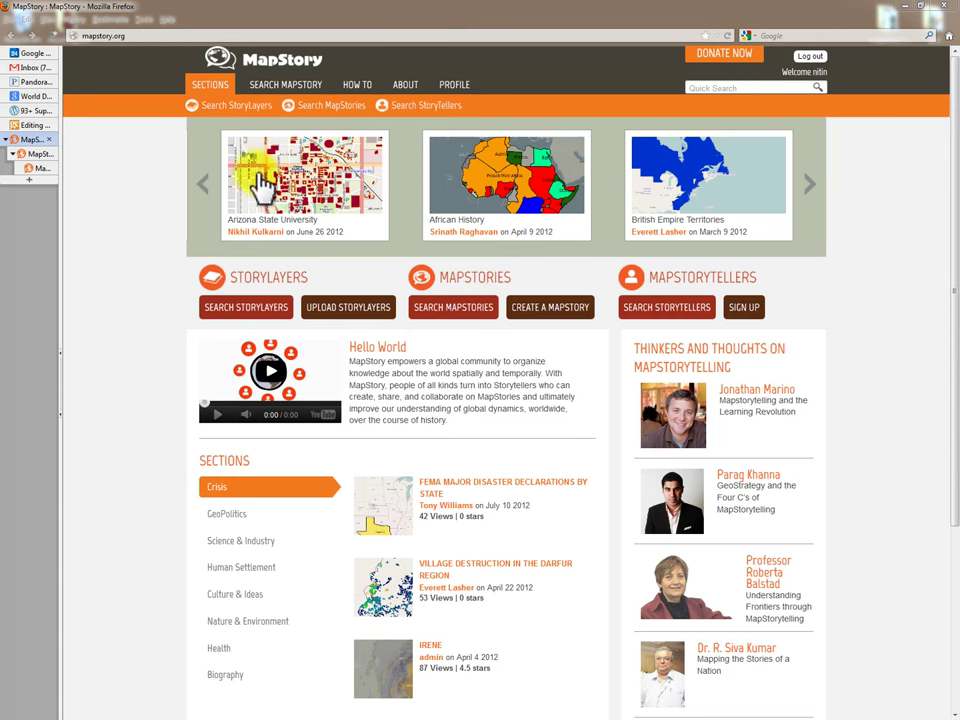
Browse forward through the featured MapStories and read the Hello World introduction on the home page.
click(812, 190)
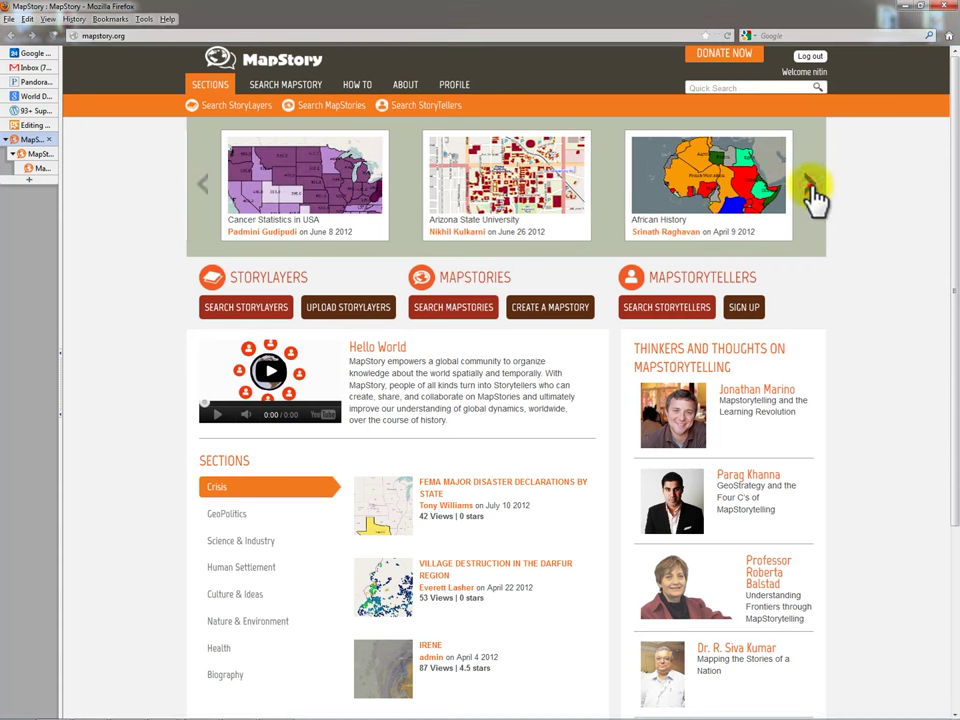
click(812, 190)
click(812, 190)
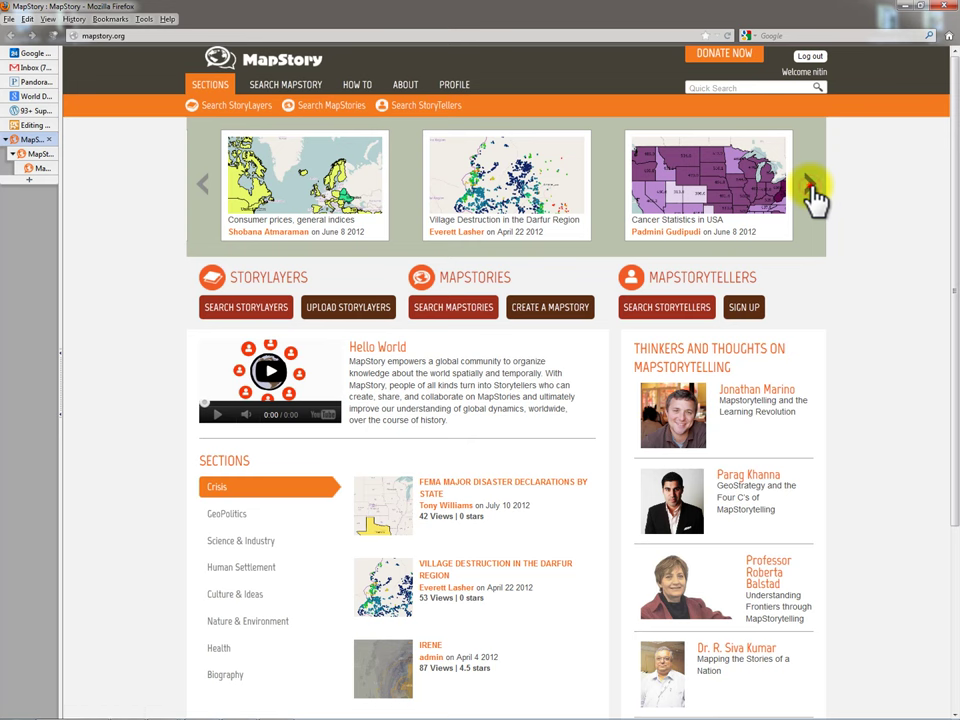
click(812, 190)
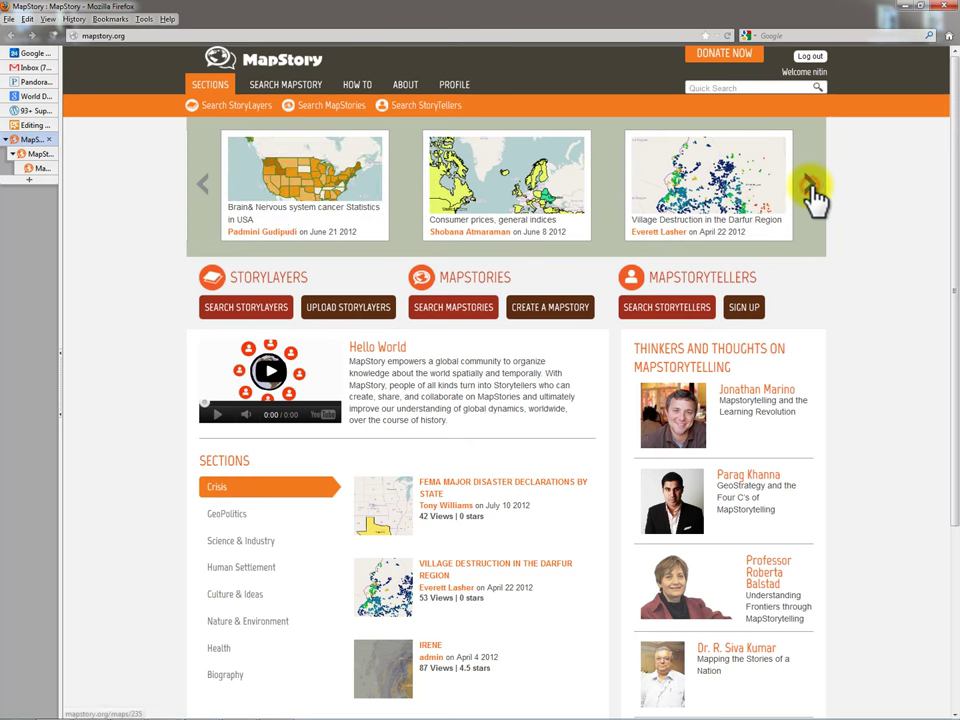
triple_click(355, 365)
drag(462, 408, 454, 420)
click(458, 415)
triple_click(463, 428)
click(358, 368)
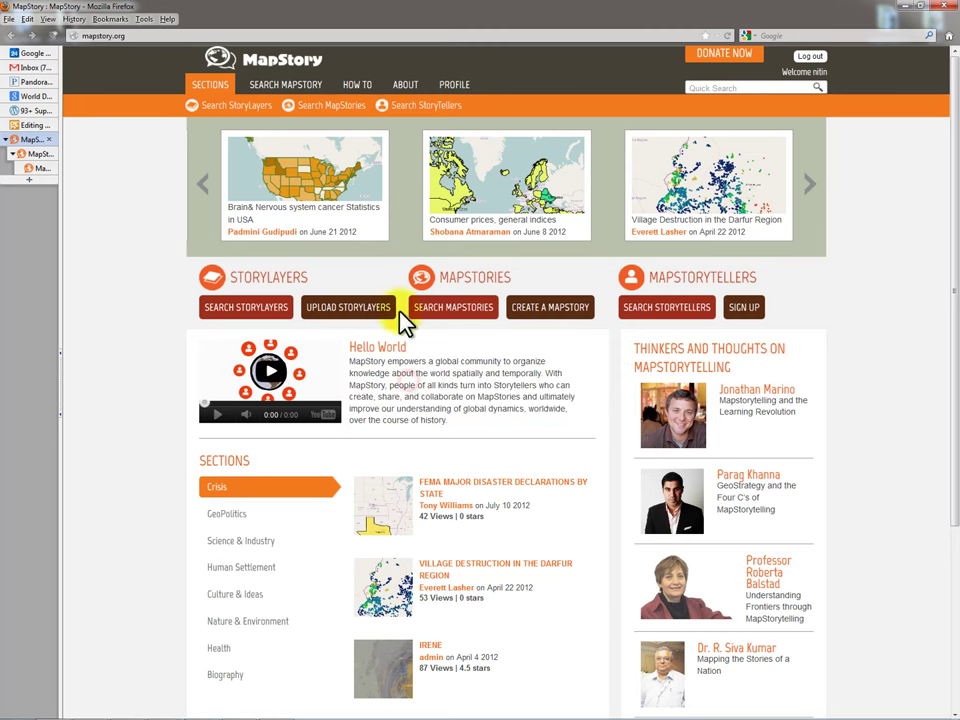
View the New York Subway MapStory page and show its sharing options with the embed code.
click(32, 156)
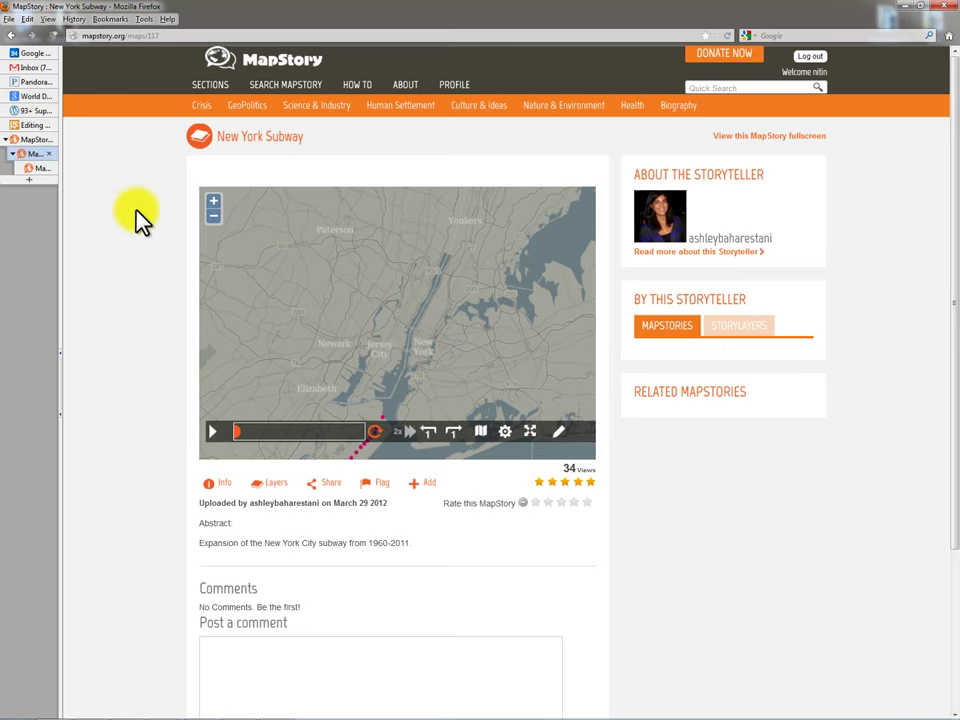
drag(220, 139, 334, 156)
click(333, 152)
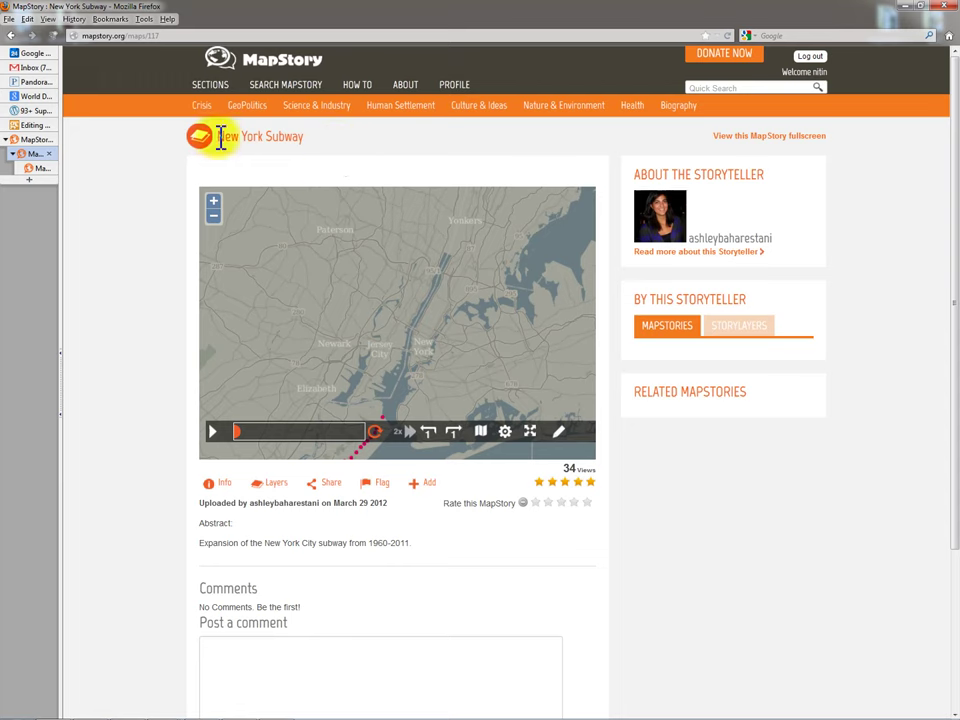
drag(223, 140, 480, 171)
click(472, 160)
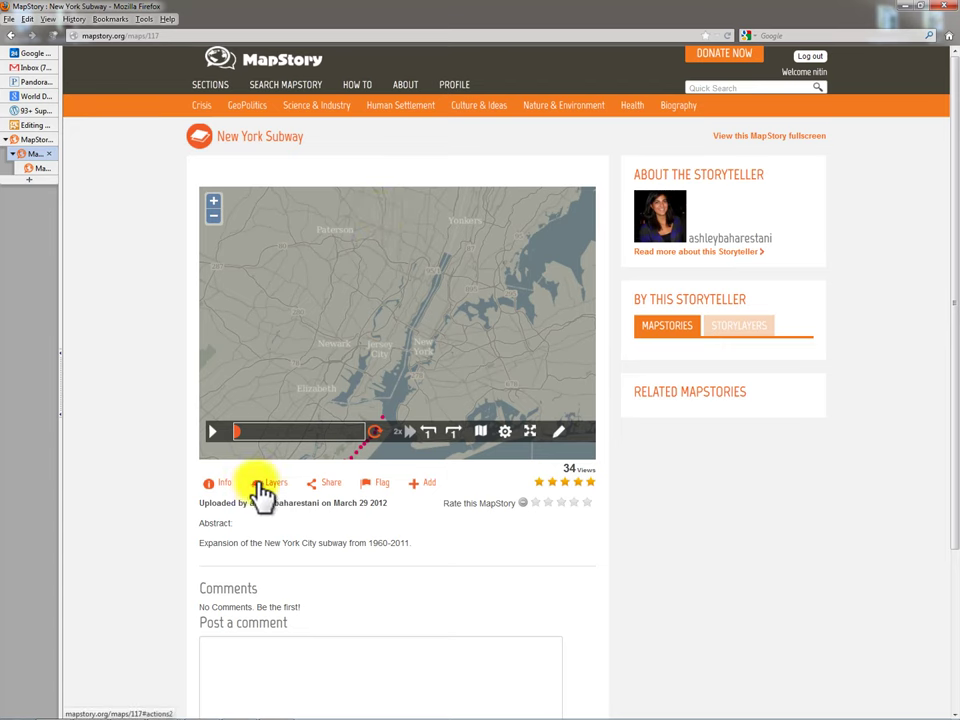
click(418, 486)
click(314, 489)
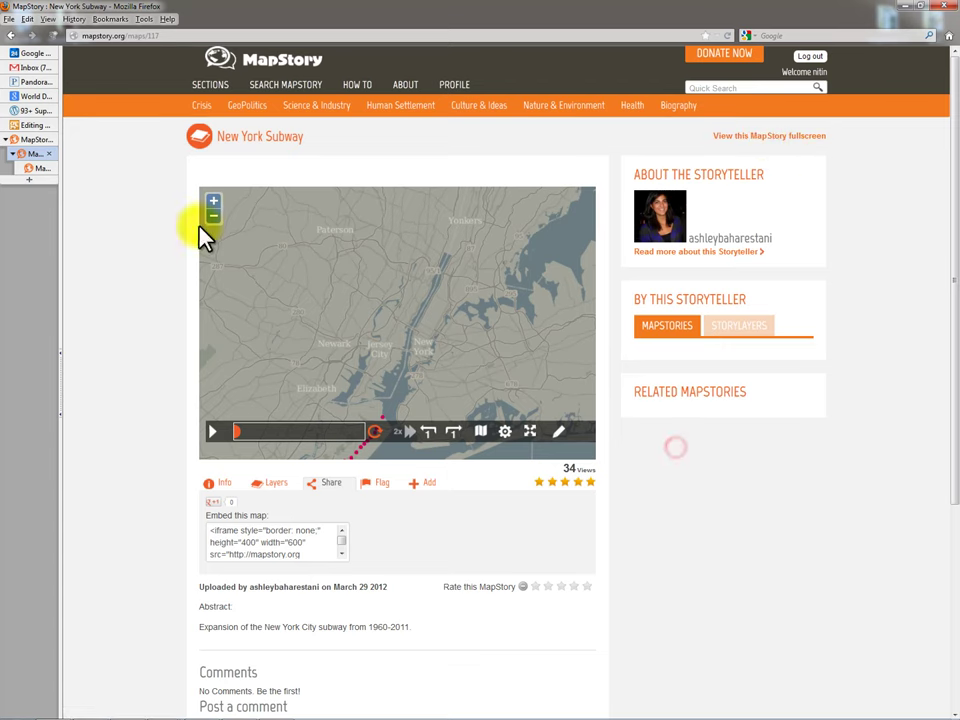
Play the New York Subway story in the full map viewer and expand its event timeline.
click(38, 169)
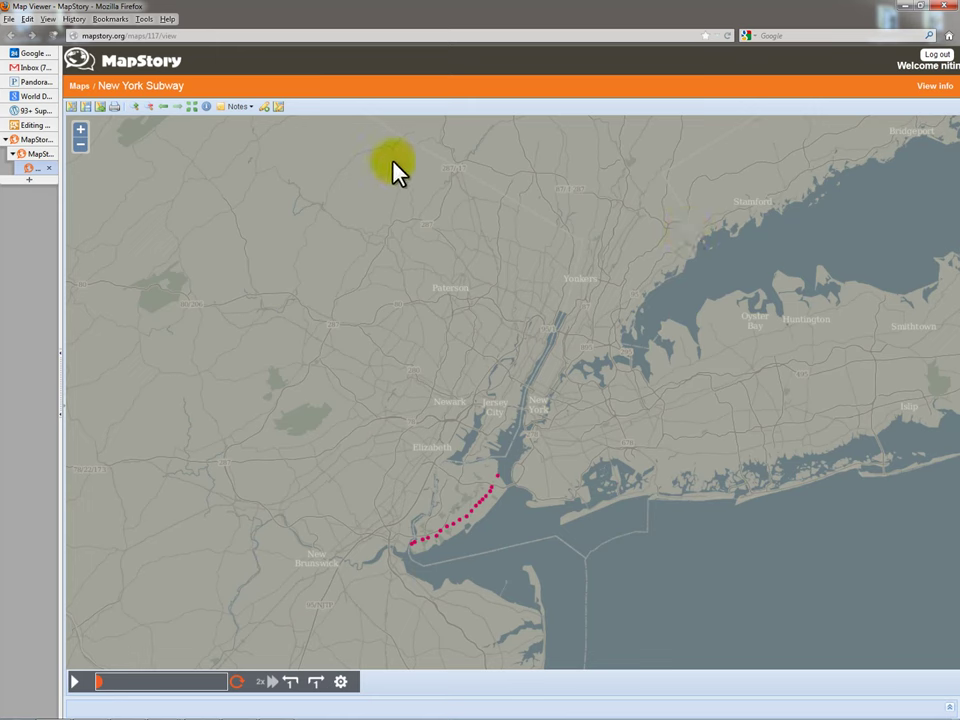
click(77, 684)
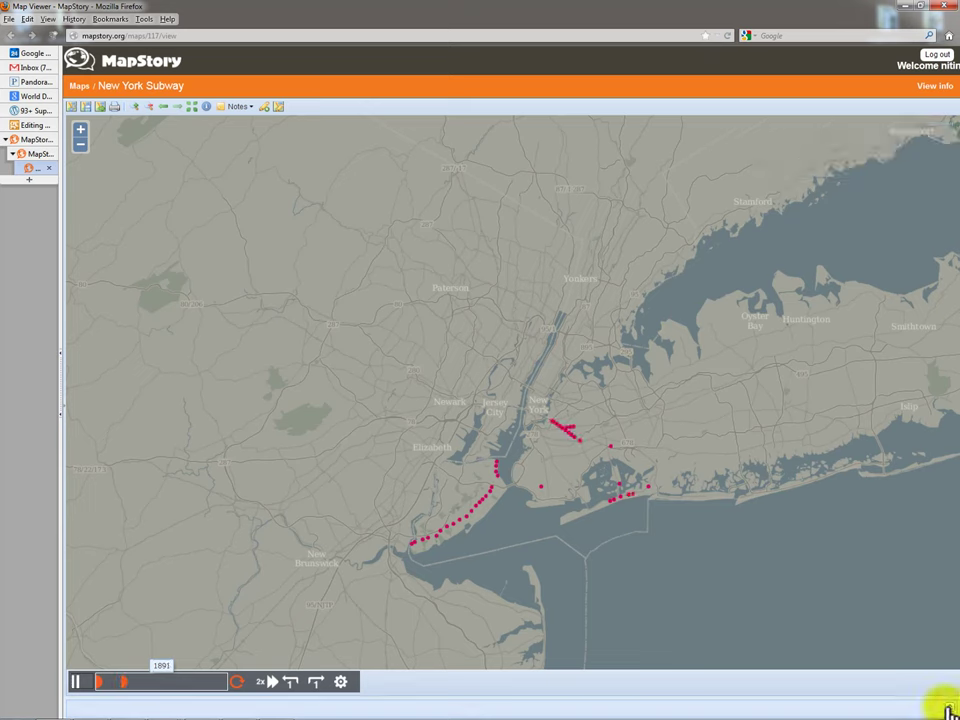
click(948, 708)
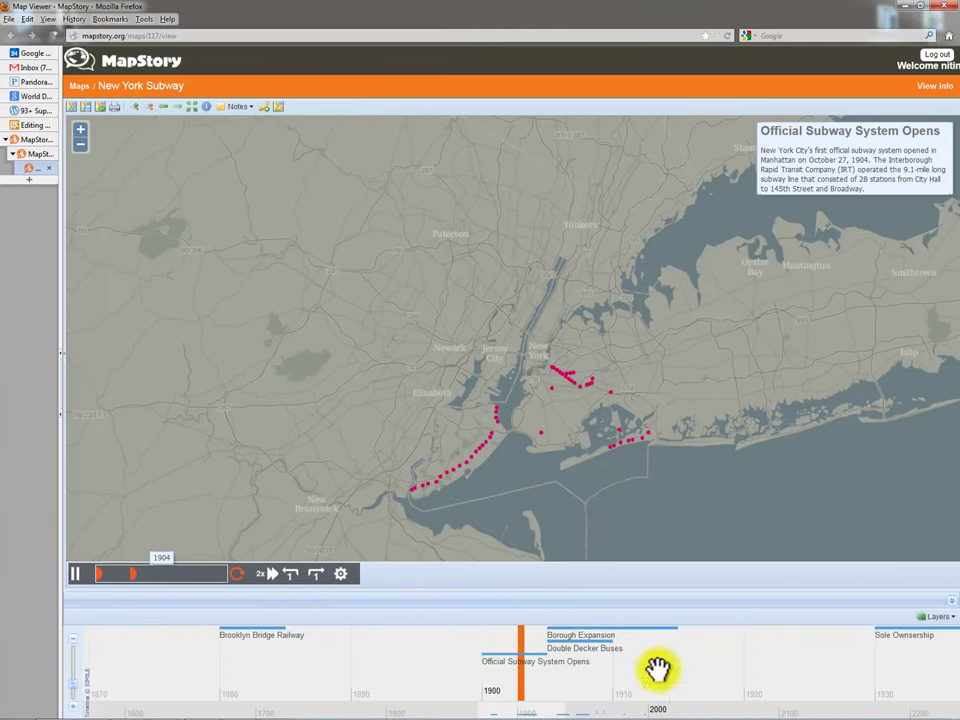
mouse_move(521, 670)
mouse_down()
mouse_move(380, 680)
mouse_move(578, 668)
mouse_move(435, 669)
mouse_up()
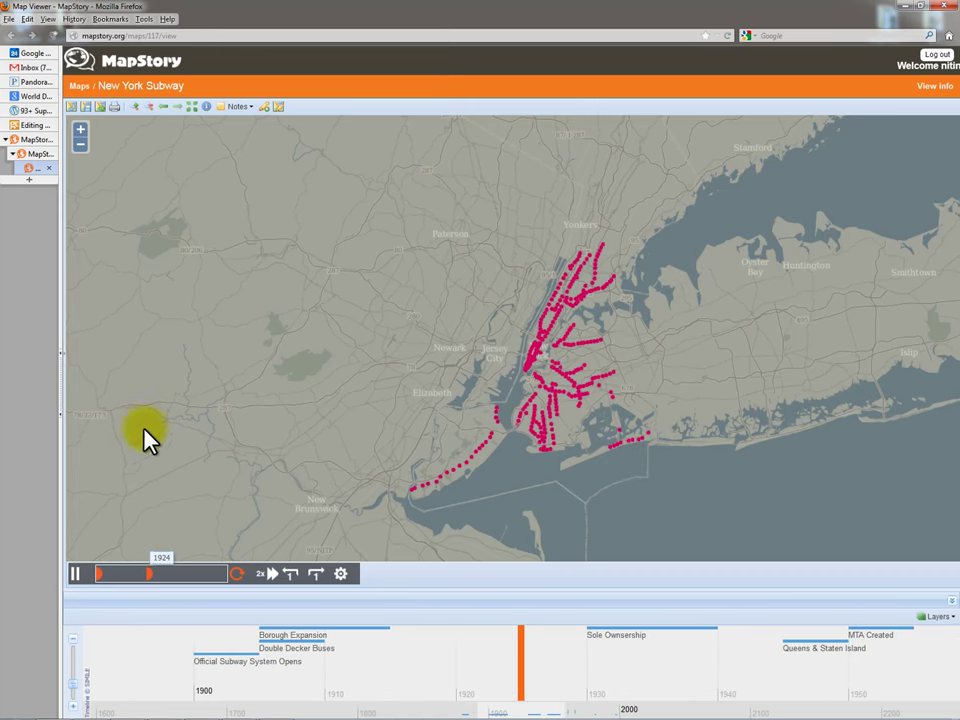
Show the map's layer list and toggle the NYC Subway Stations overlay off and back on.
click(63, 375)
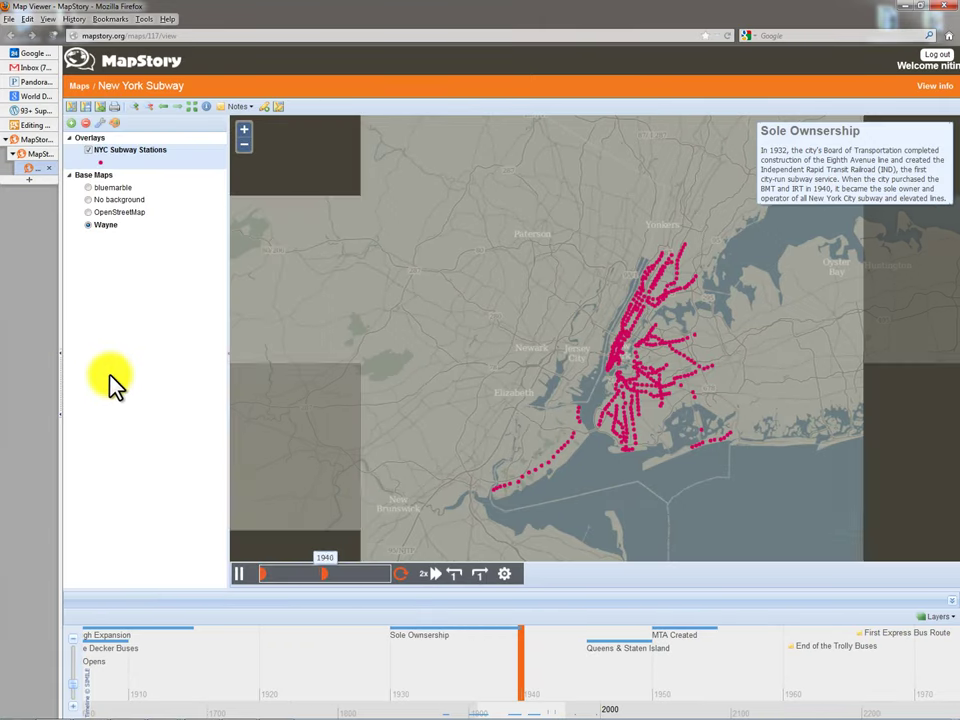
click(89, 151)
click(89, 152)
click(89, 151)
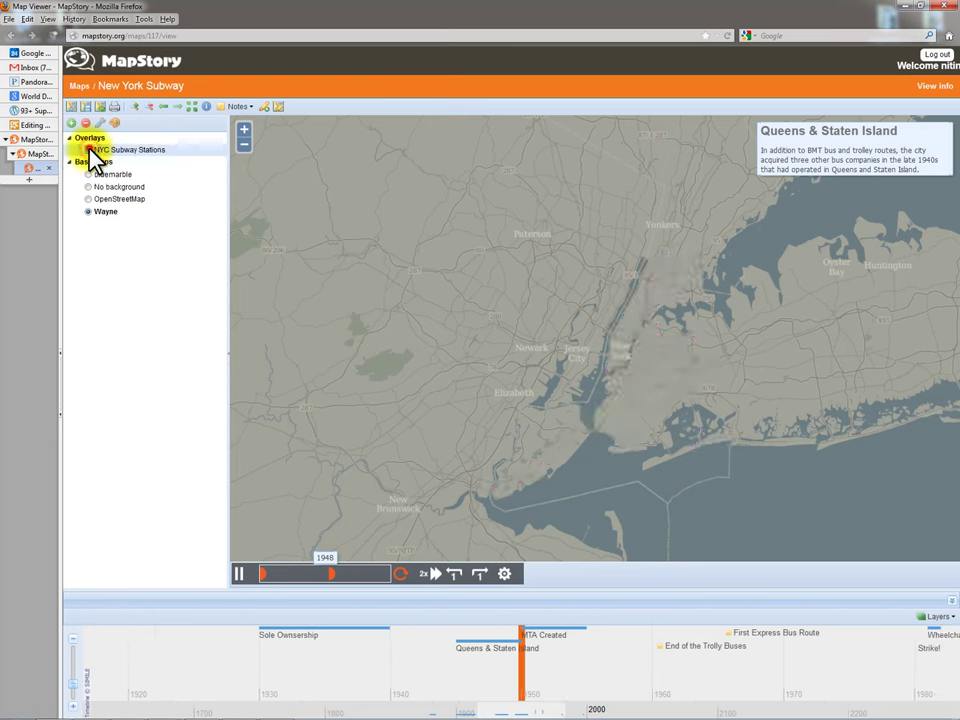
click(89, 152)
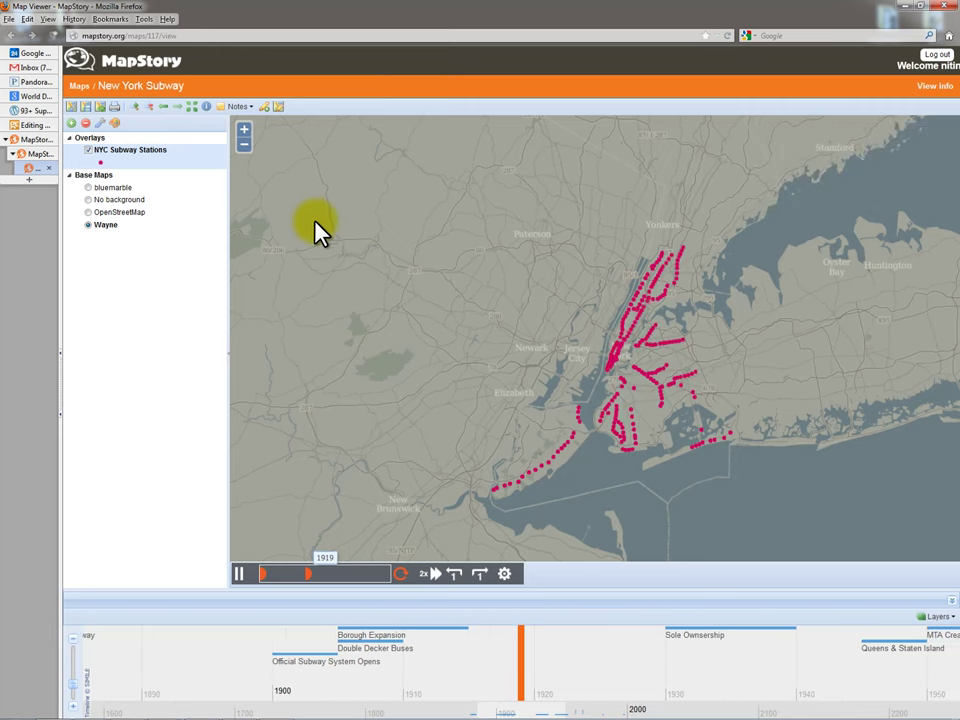
Revisit the MapStory home page, the New York Subway page and that story's full map viewer.
click(36, 141)
click(38, 152)
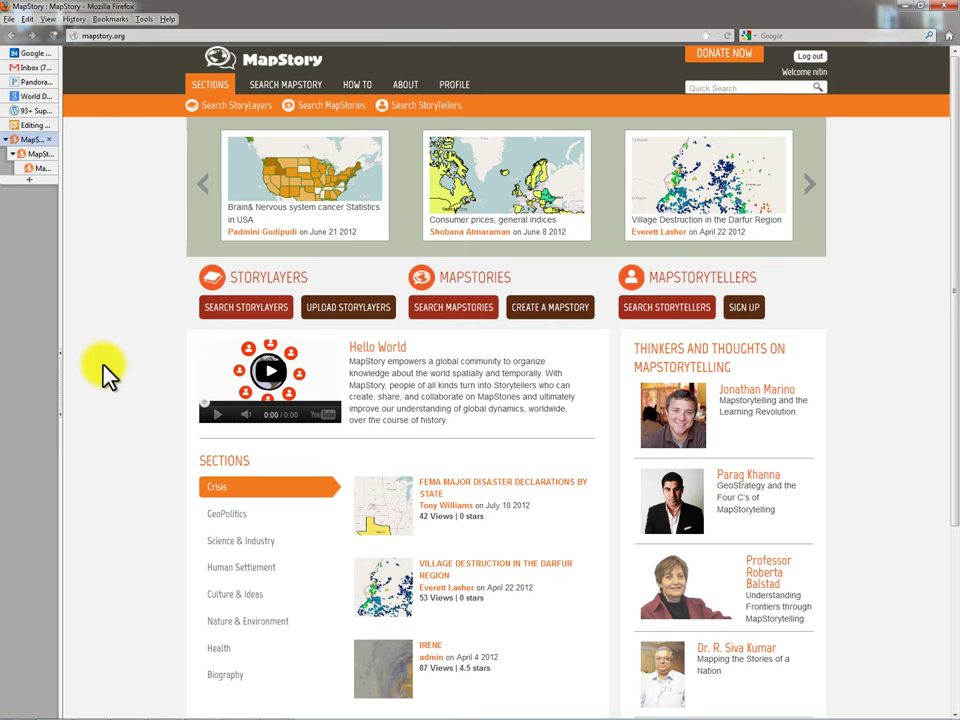
click(13, 153)
click(25, 157)
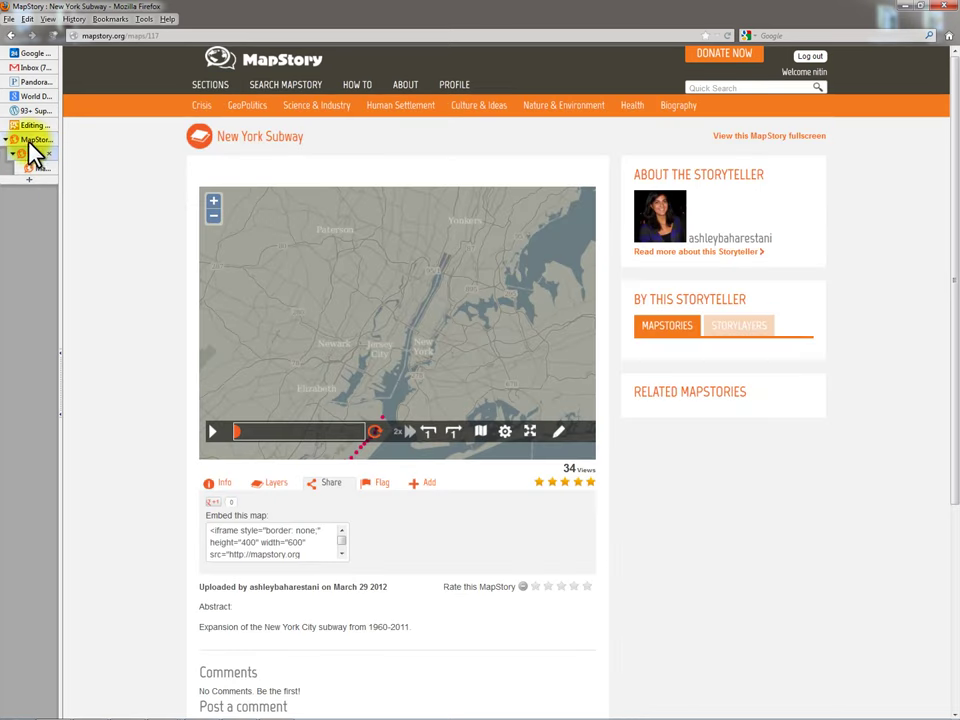
click(33, 155)
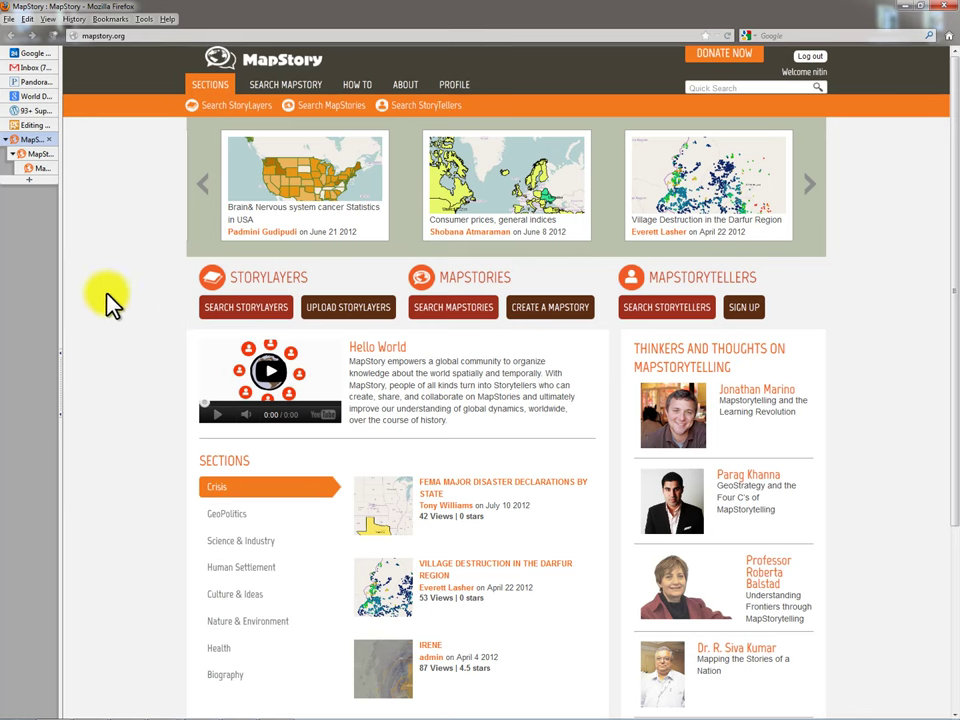
click(42, 168)
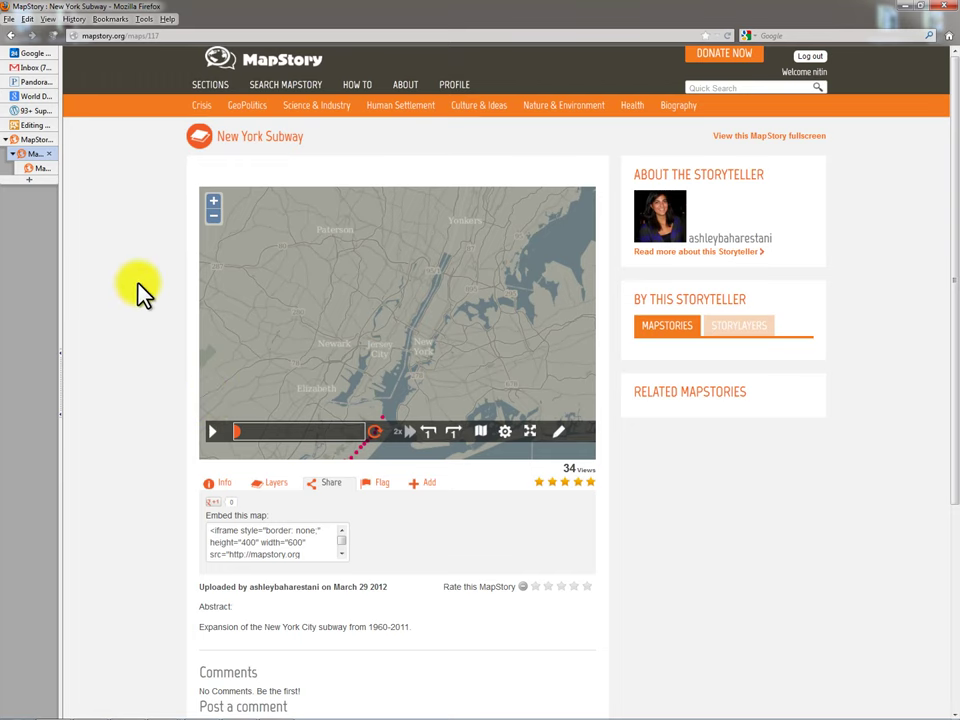
click(38, 170)
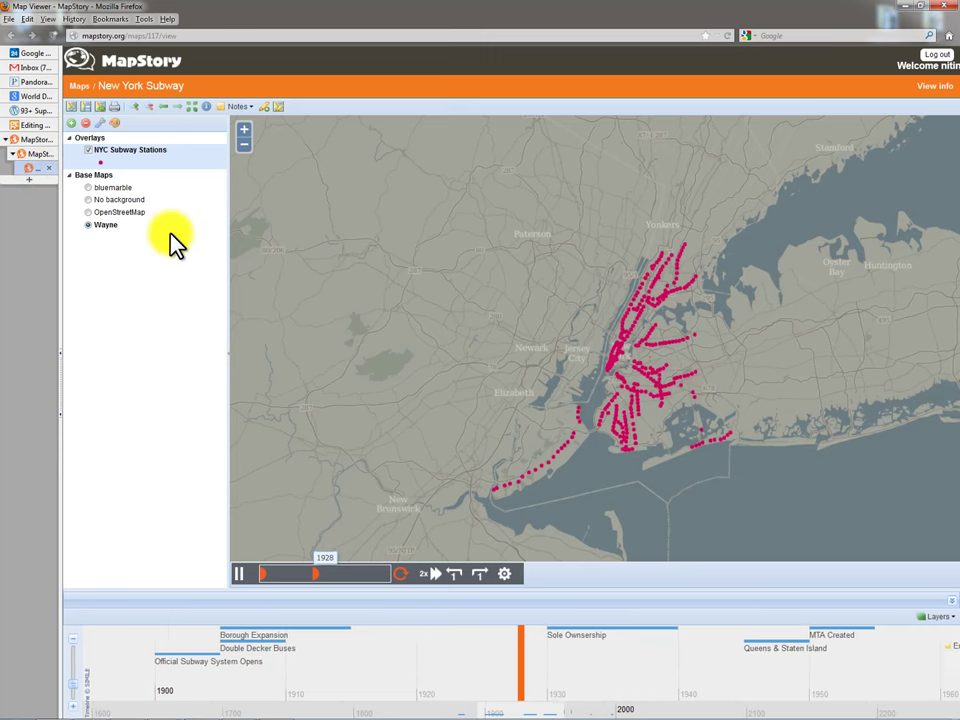
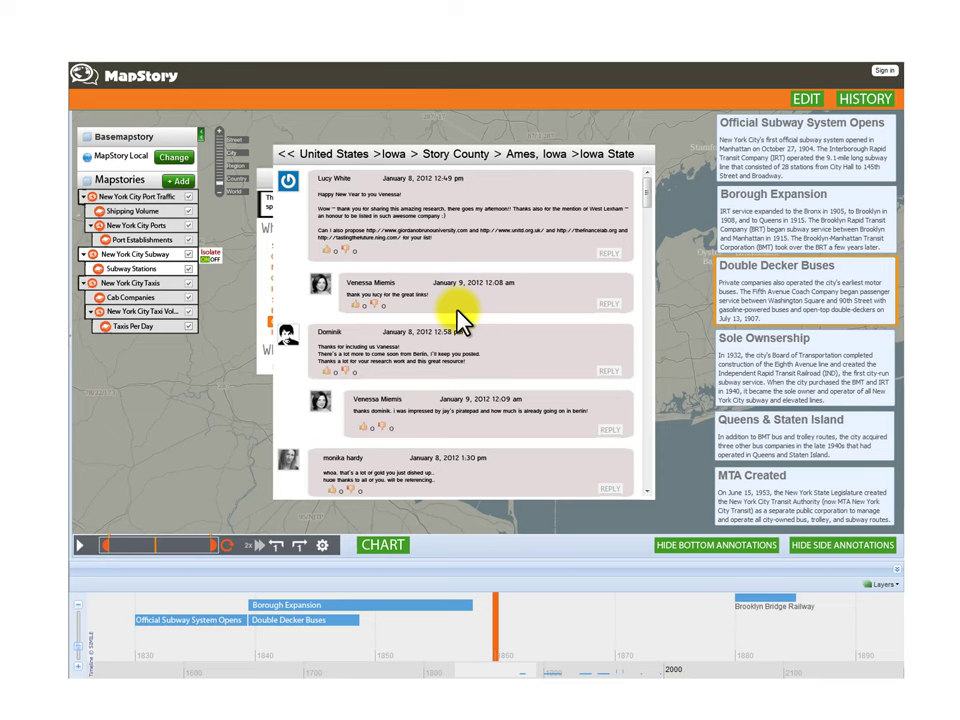
click(351, 318)
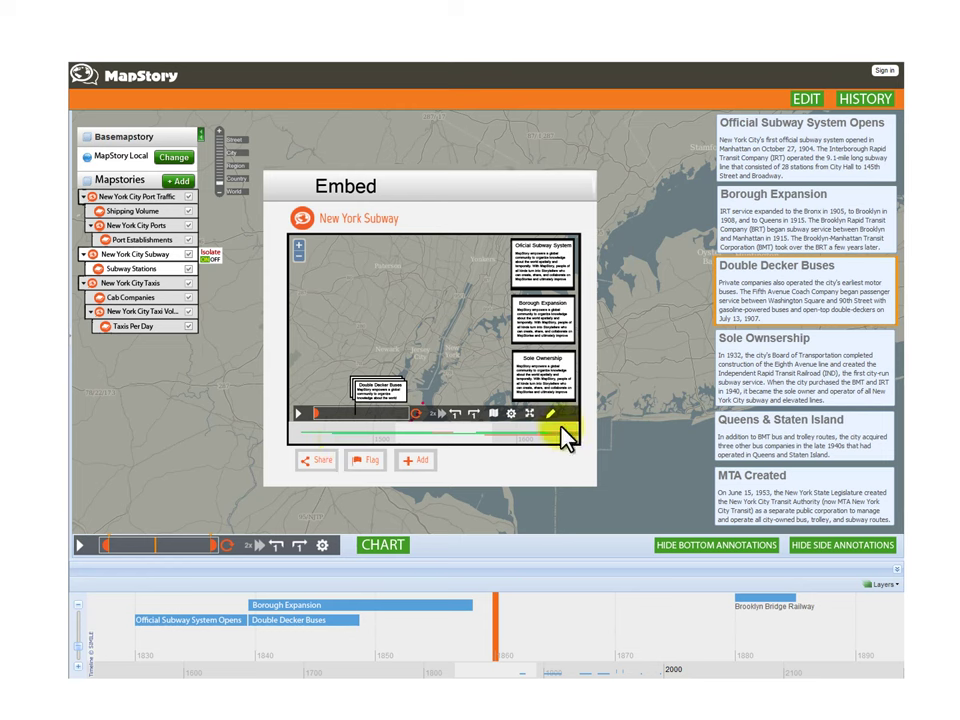
click(598, 410)
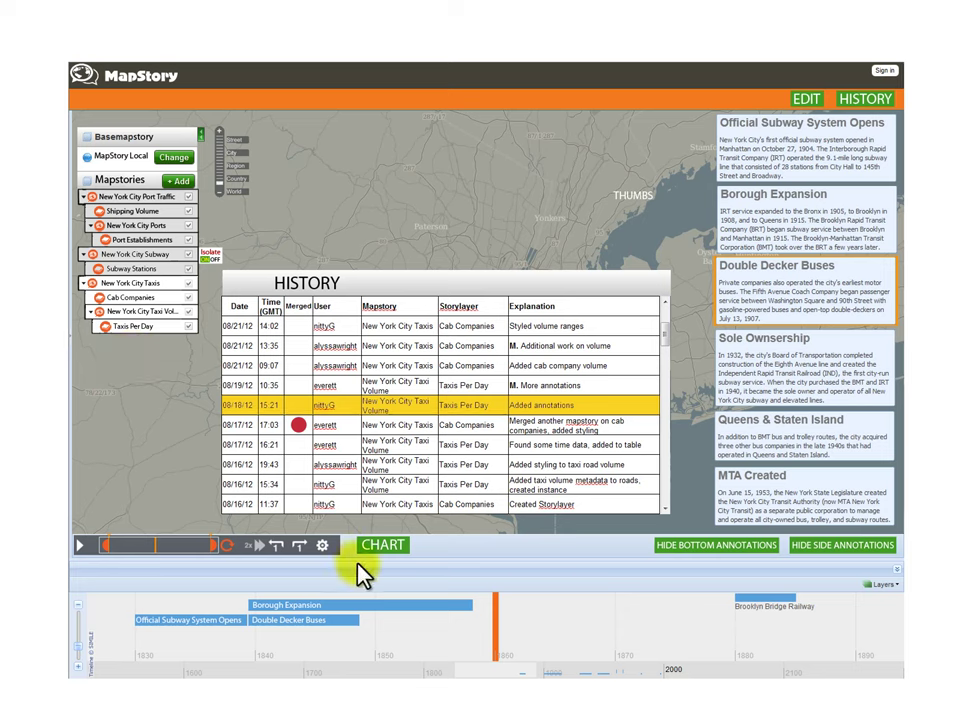
right_click(326, 345)
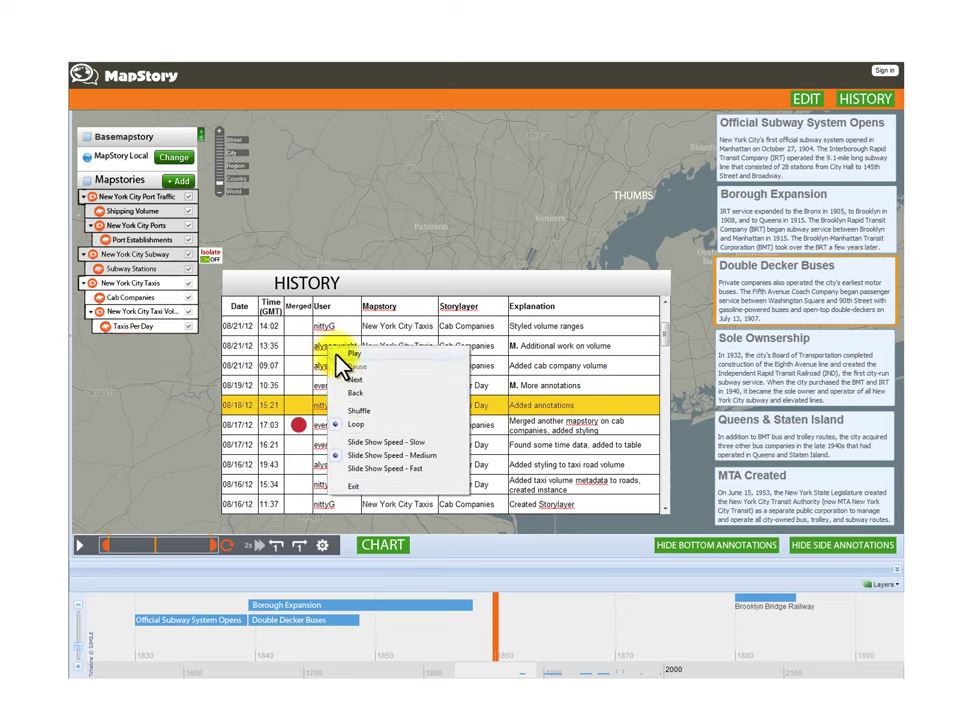
click(360, 405)
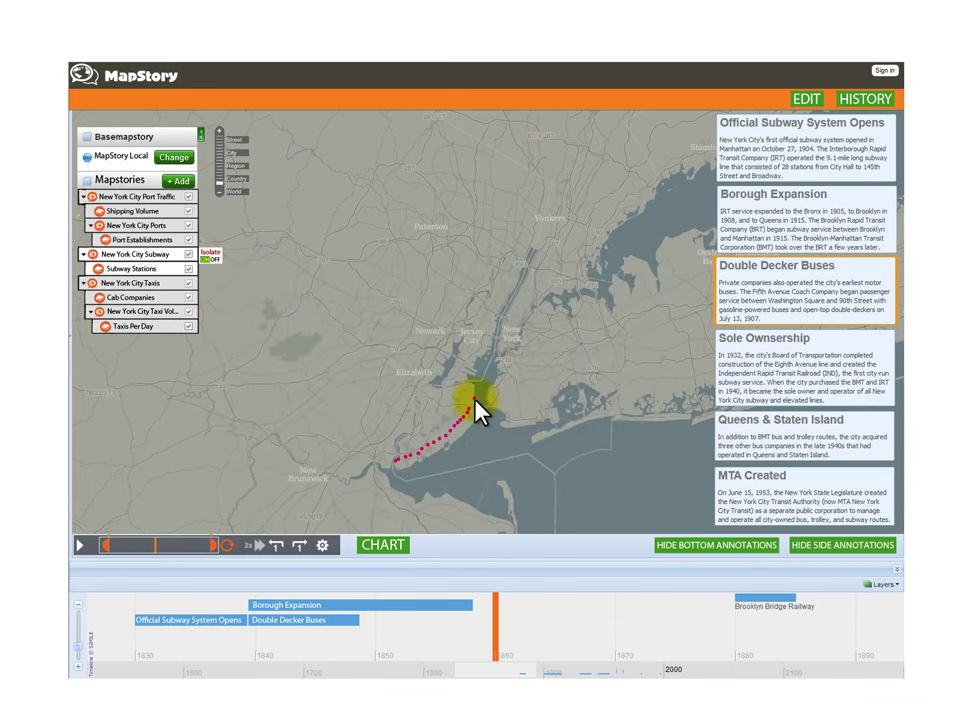
right_click(311, 294)
click(240, 350)
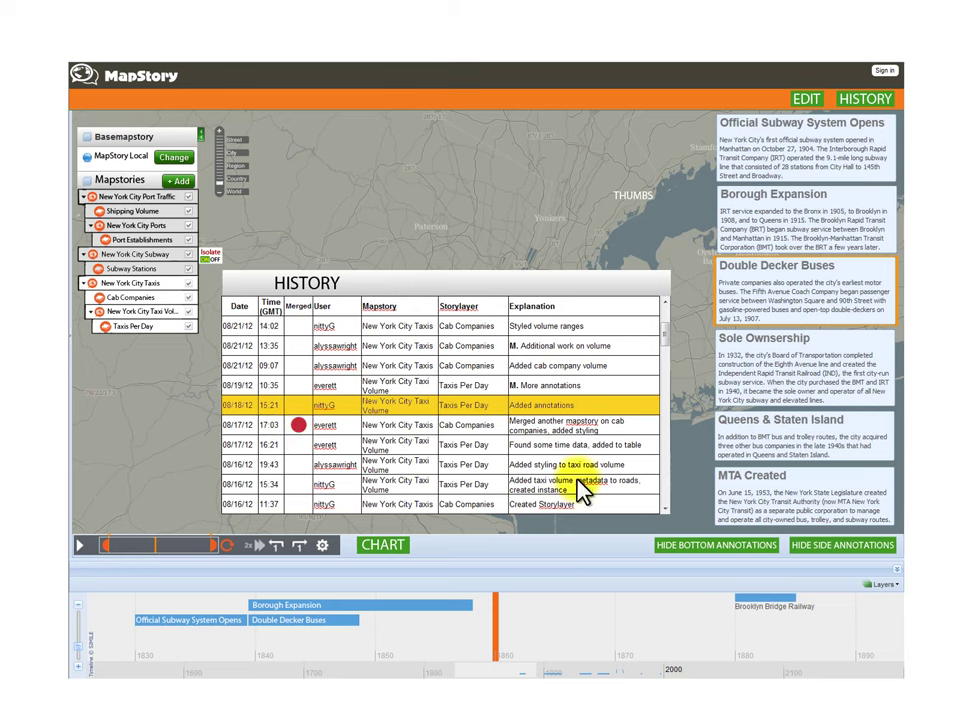
click(299, 427)
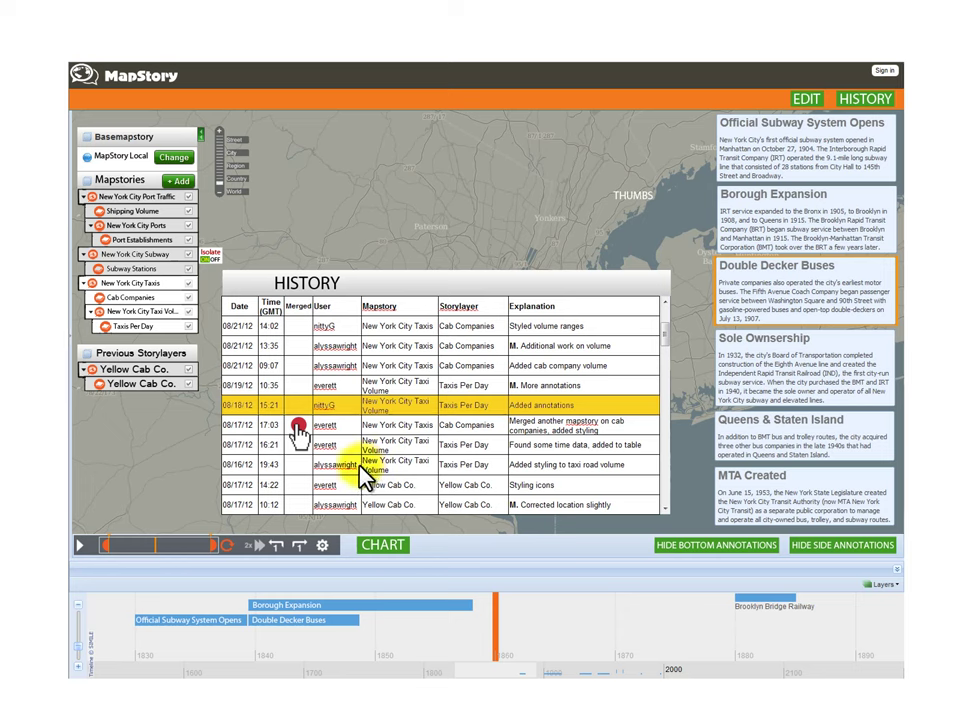
click(348, 378)
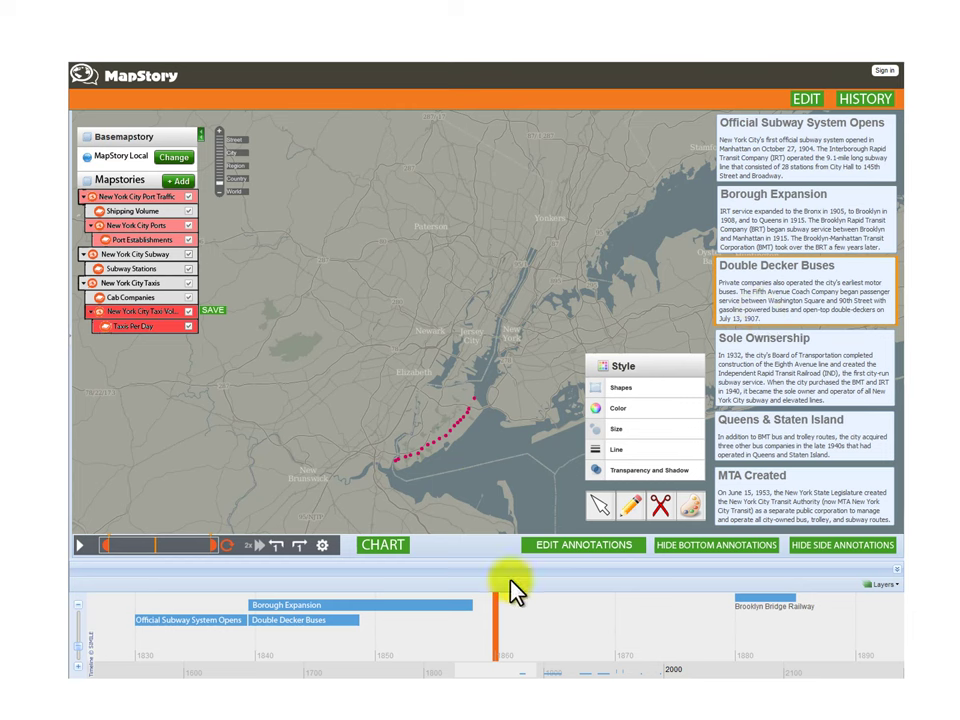
click(588, 547)
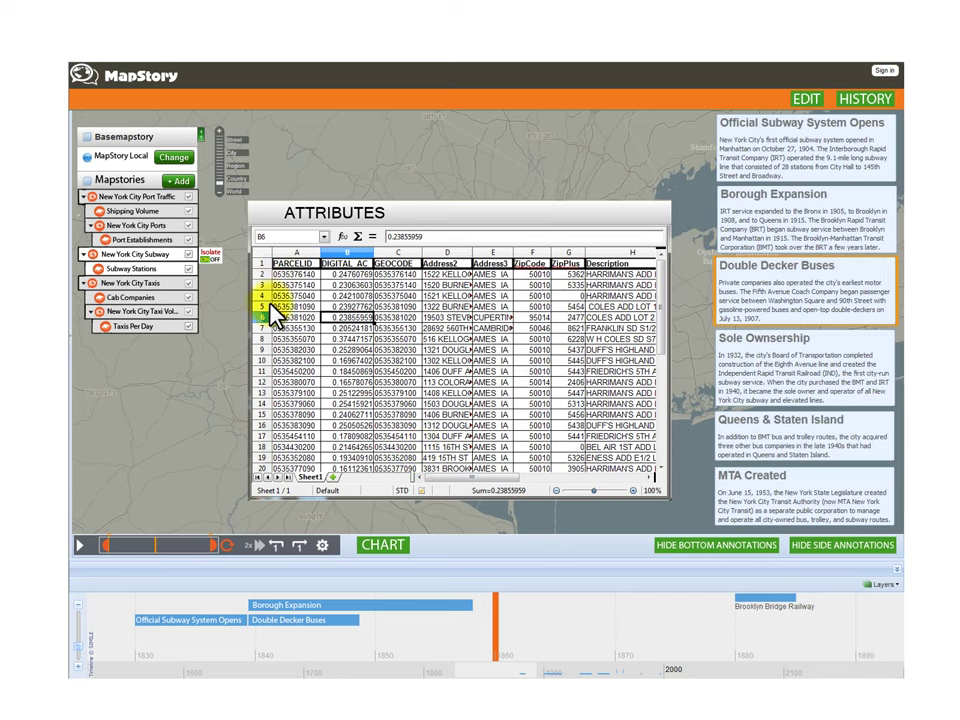
right_click(318, 345)
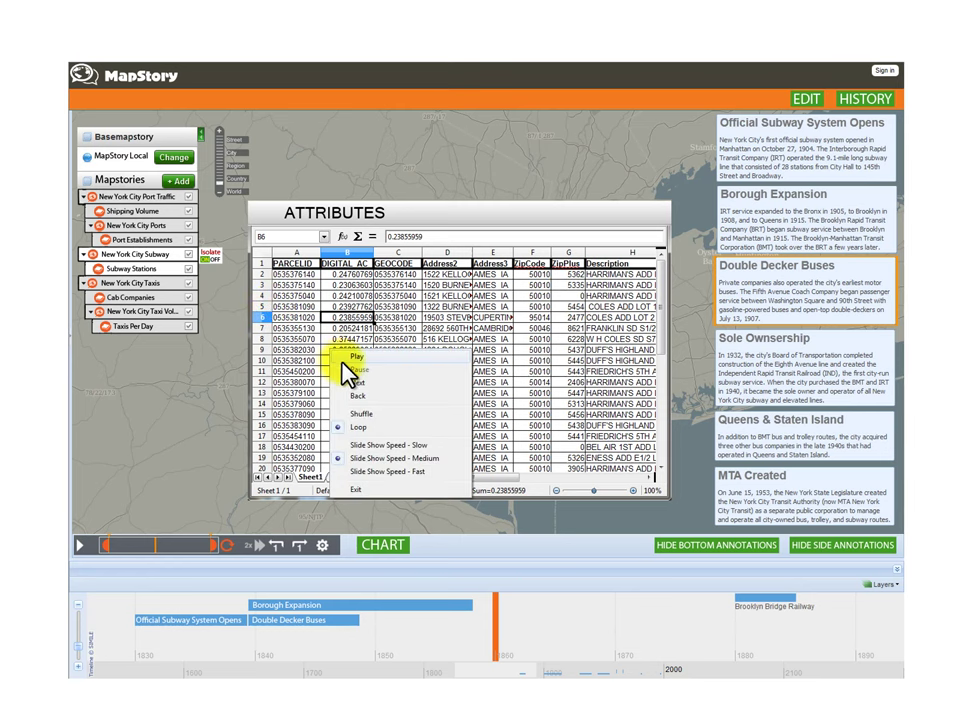
click(361, 398)
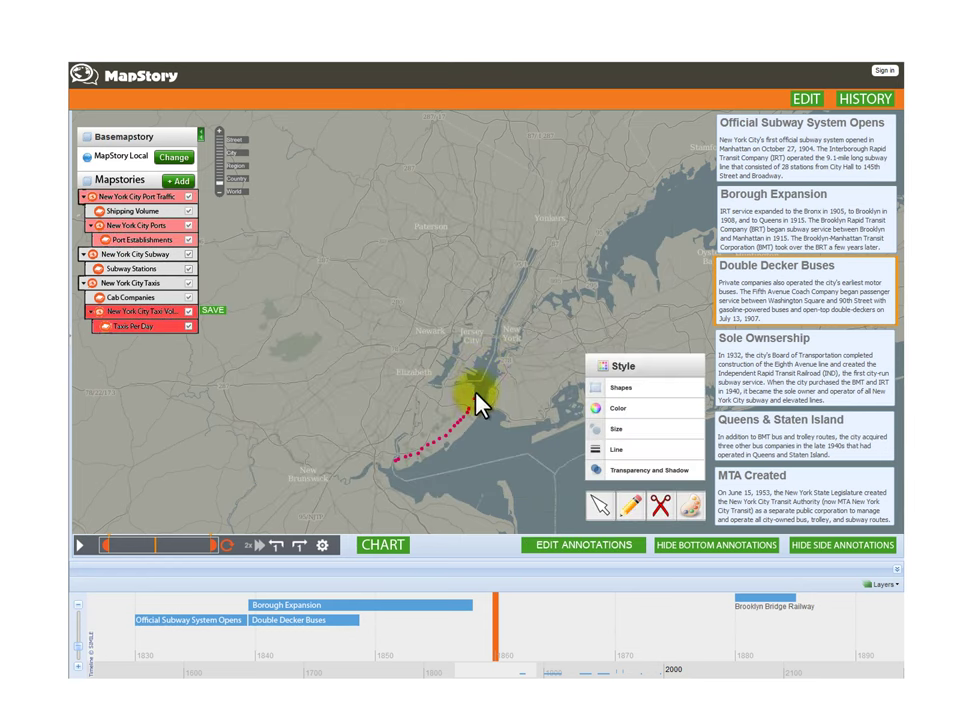
mouse_move(476, 408)
mouse_down()
mouse_move(467, 409)
mouse_move(485, 400)
mouse_up()
right_click(356, 331)
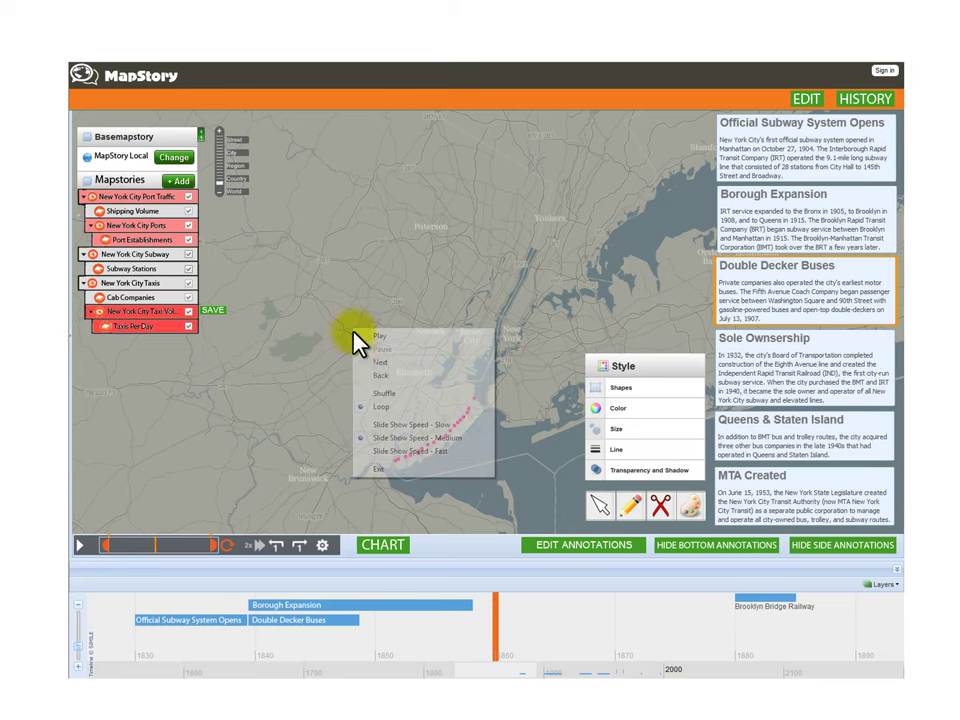
click(392, 373)
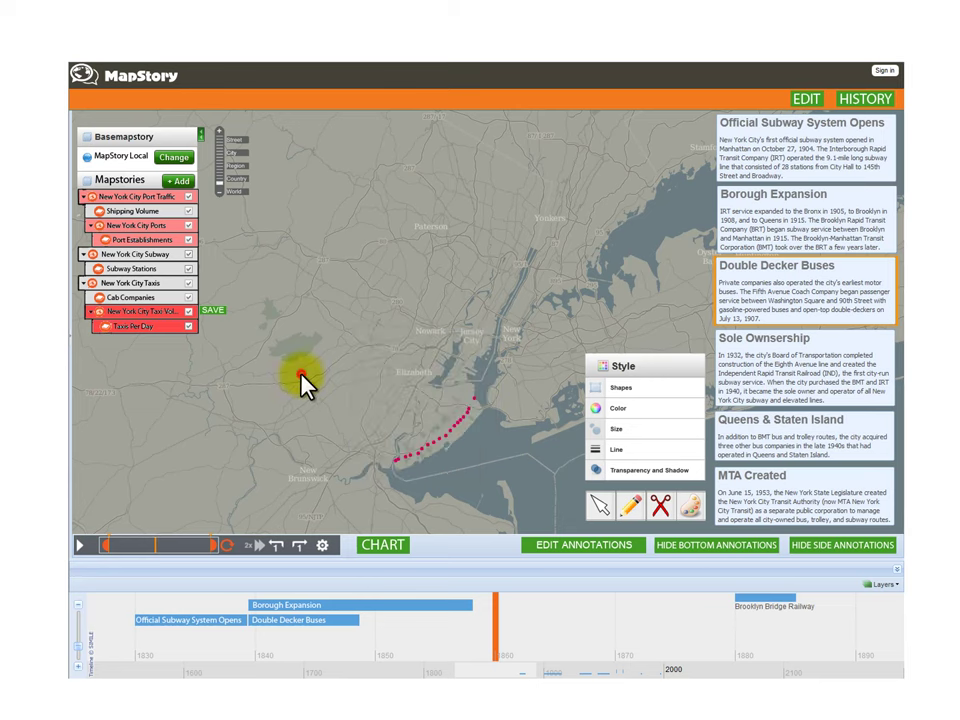